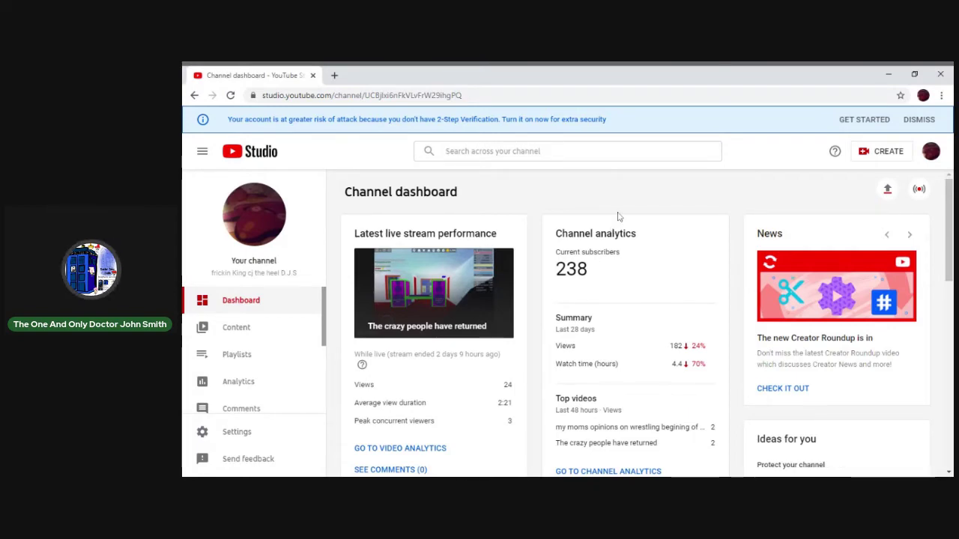
# Review the lifetime subscribers list, sorted newest first and then by subscriber count.
pyautogui.scroll(-1, 618, 216)
pyautogui.scroll(-2, 618, 217)
pyautogui.scroll(-1, 618, 216)
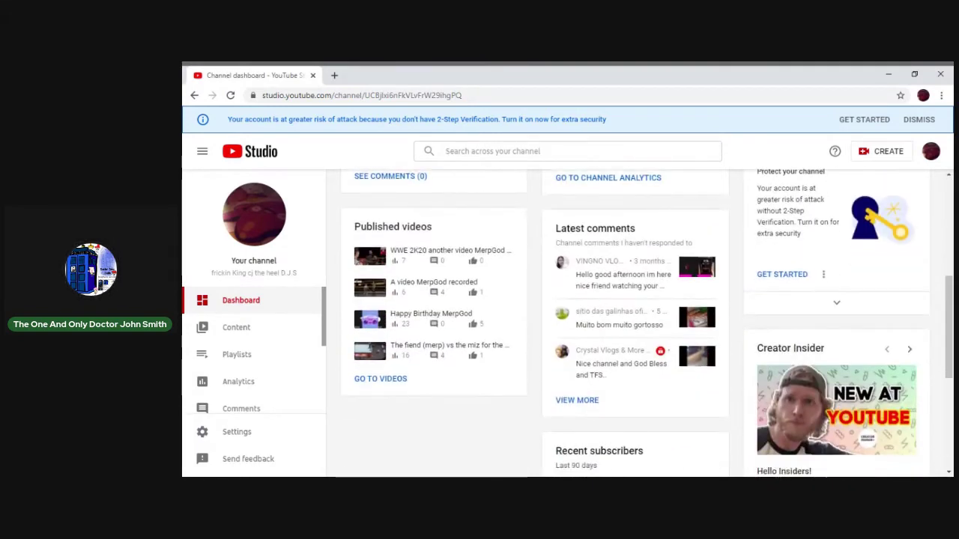
pyautogui.scroll(-1, 709, 342)
pyautogui.scroll(-2, 709, 342)
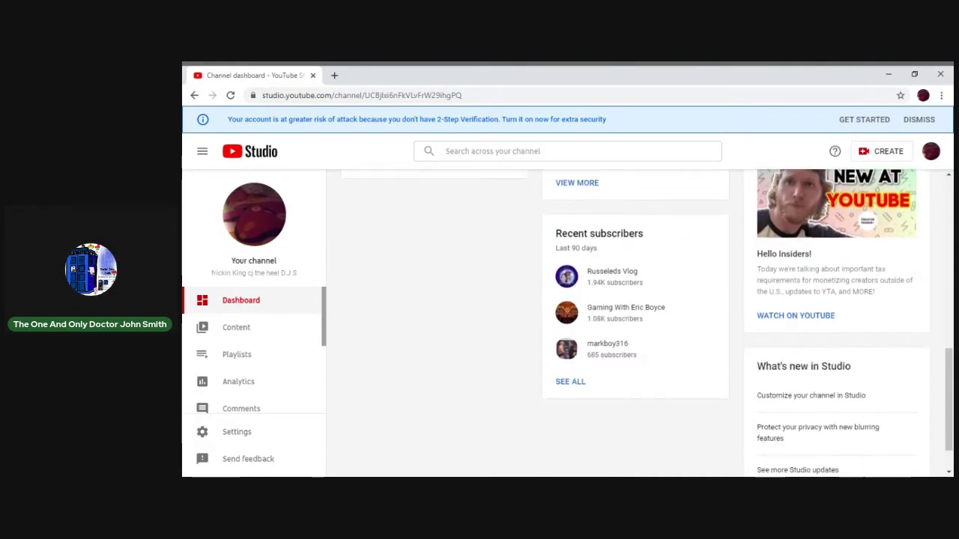
pyautogui.click(568, 375)
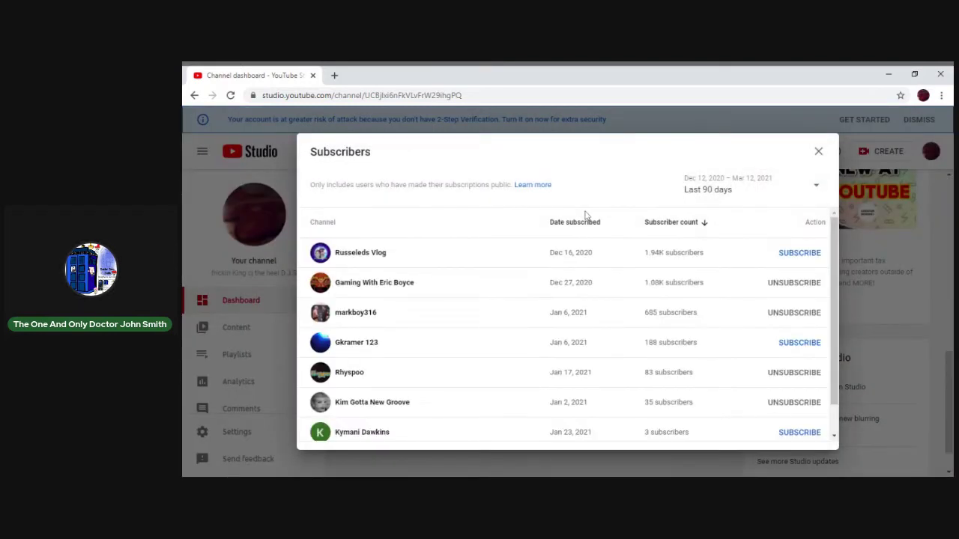
pyautogui.click(575, 222)
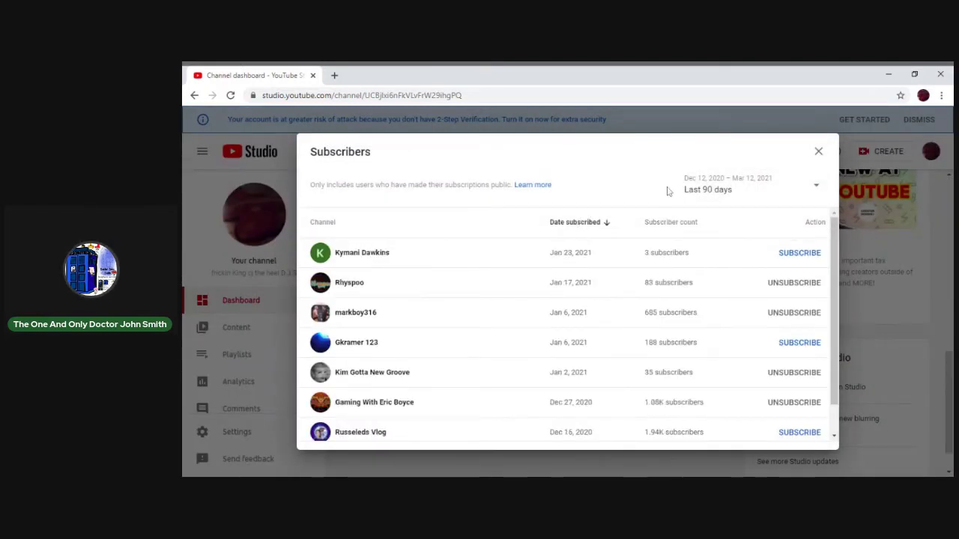
pyautogui.click(720, 180)
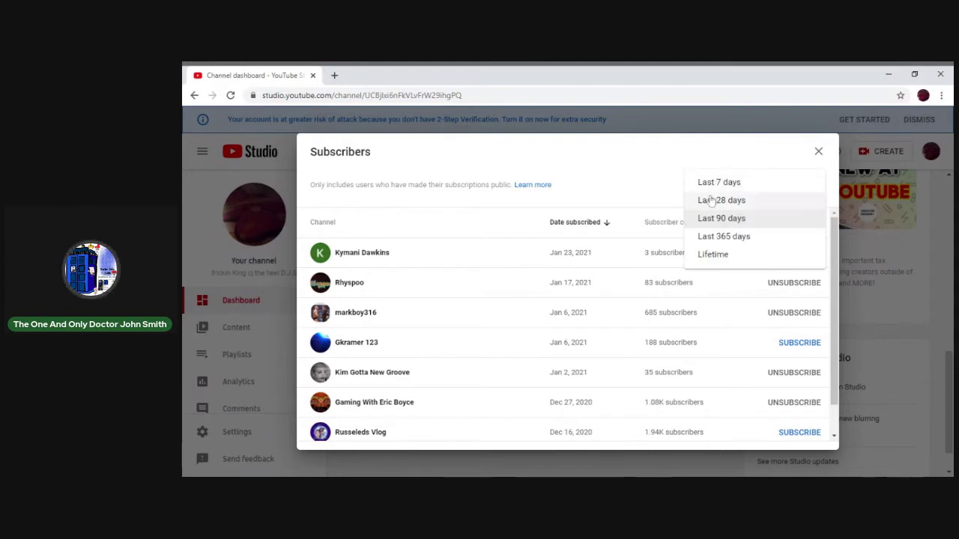
pyautogui.click(715, 258)
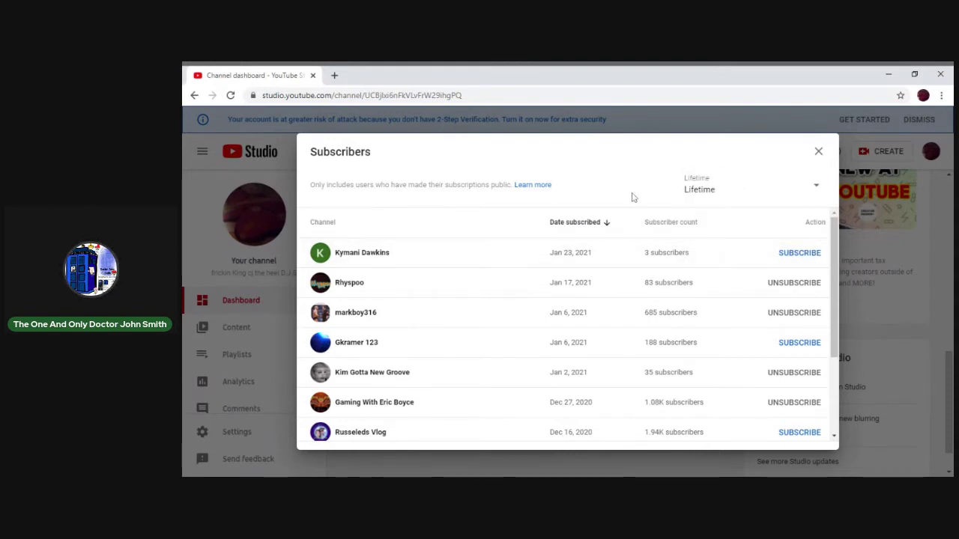
pyautogui.click(657, 227)
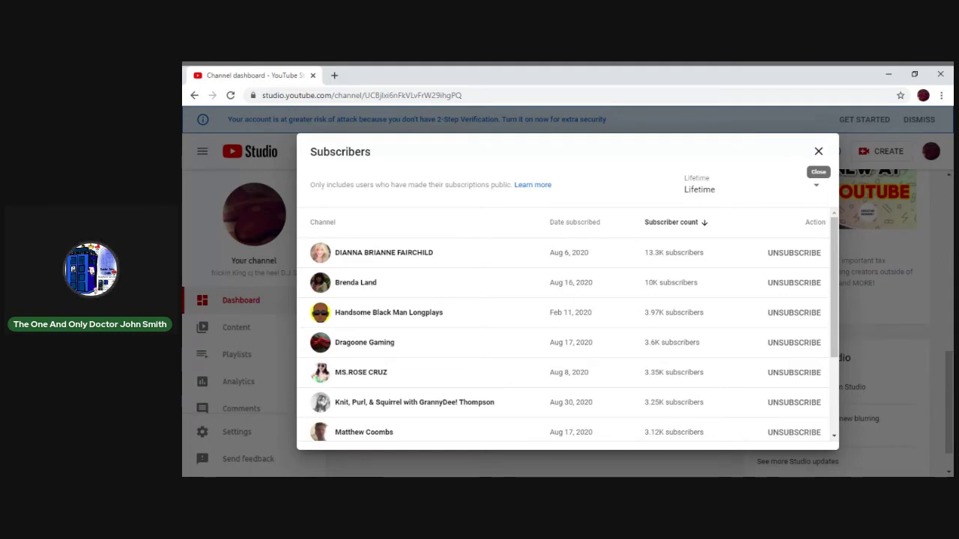
pyautogui.click(818, 153)
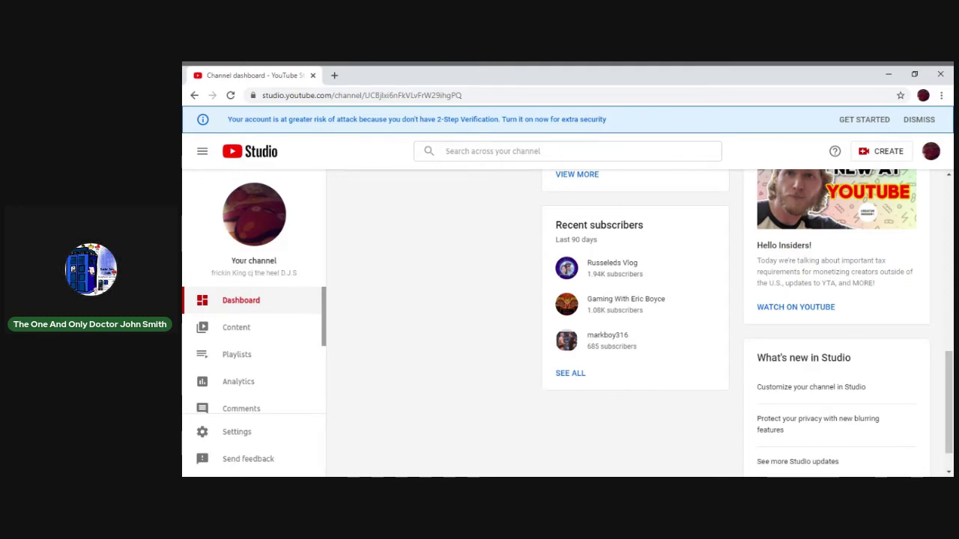
# Chart watch time in the channel analytics overview, dismissing the feedback survey.
pyautogui.click(253, 385)
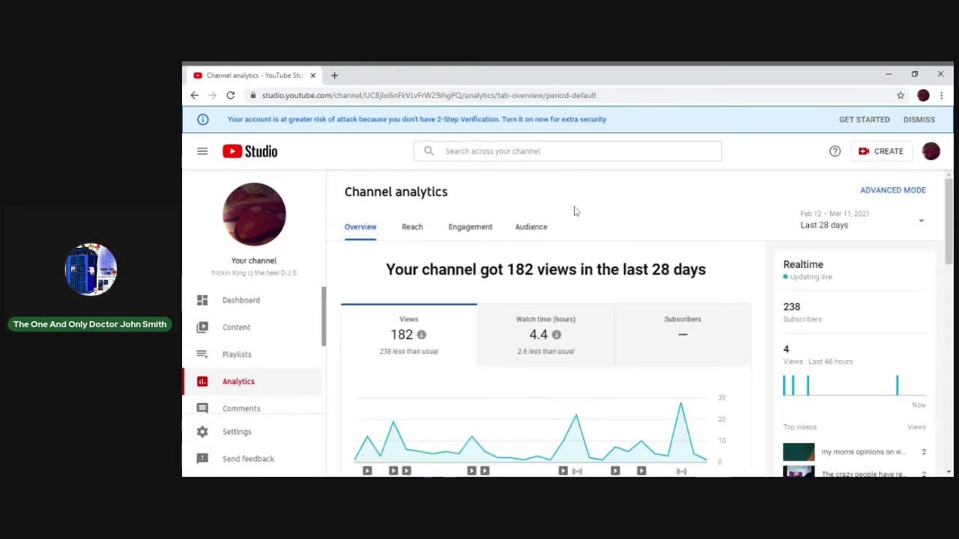
pyautogui.scroll(-1, 596, 202)
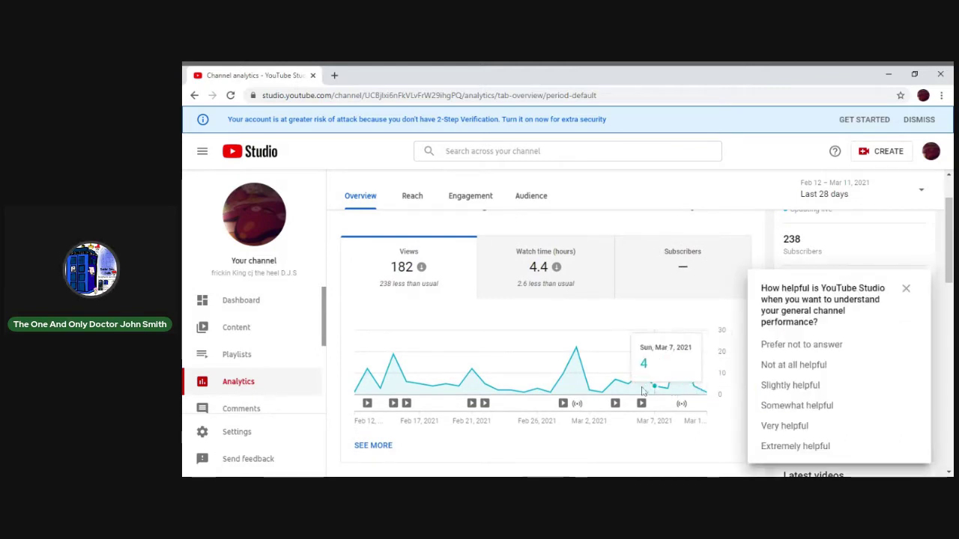
pyautogui.click(545, 266)
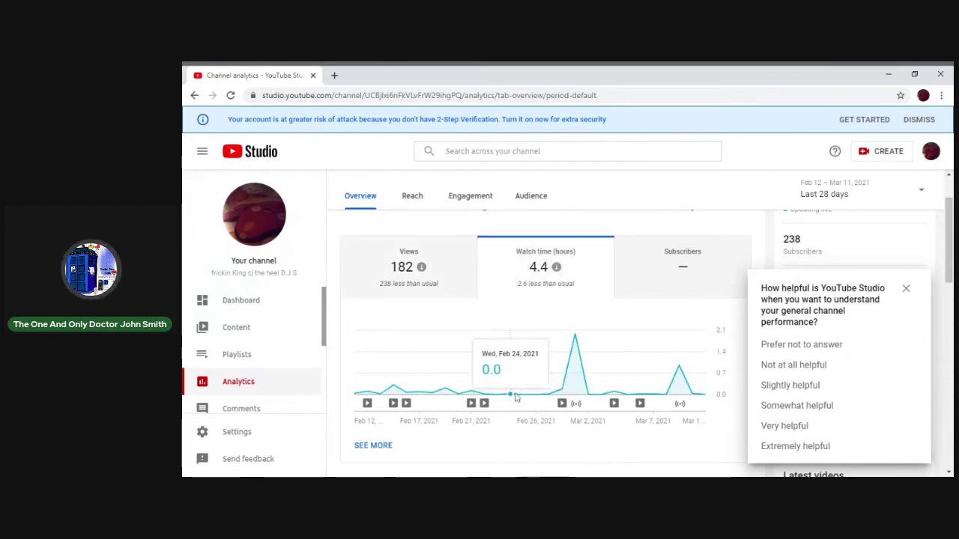
pyautogui.click(906, 290)
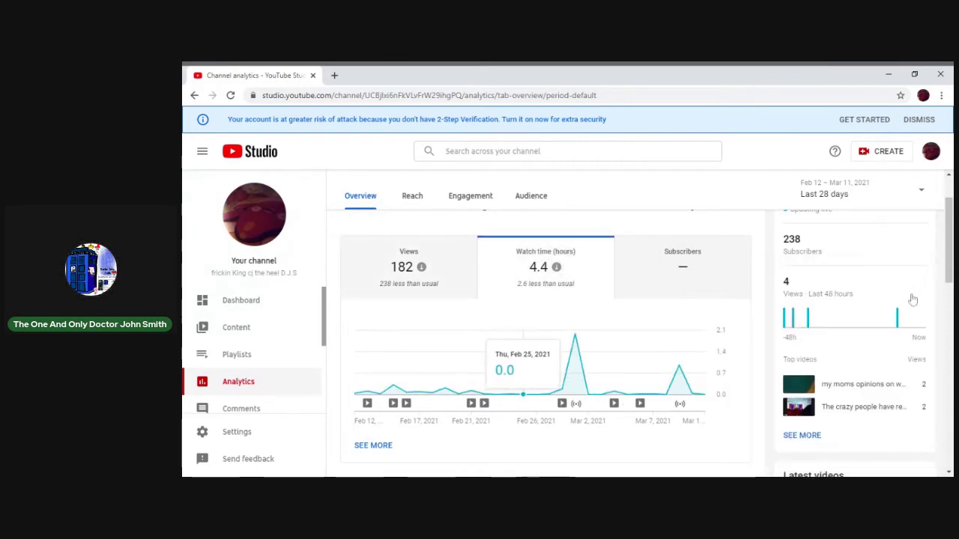
pyautogui.click(906, 193)
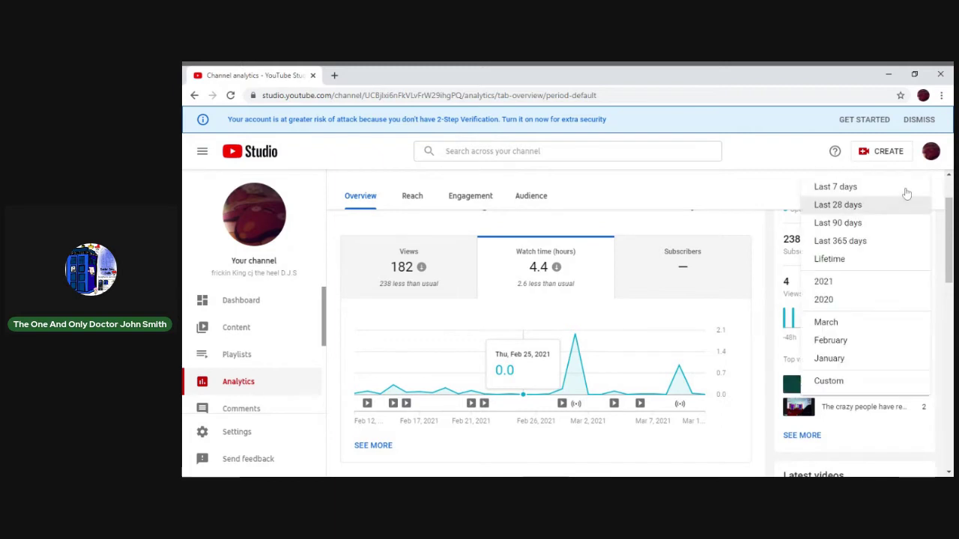
# Switch analytics to Lifetime and chart subscribers, views, then watch time (334.1 hours).
pyautogui.click(843, 259)
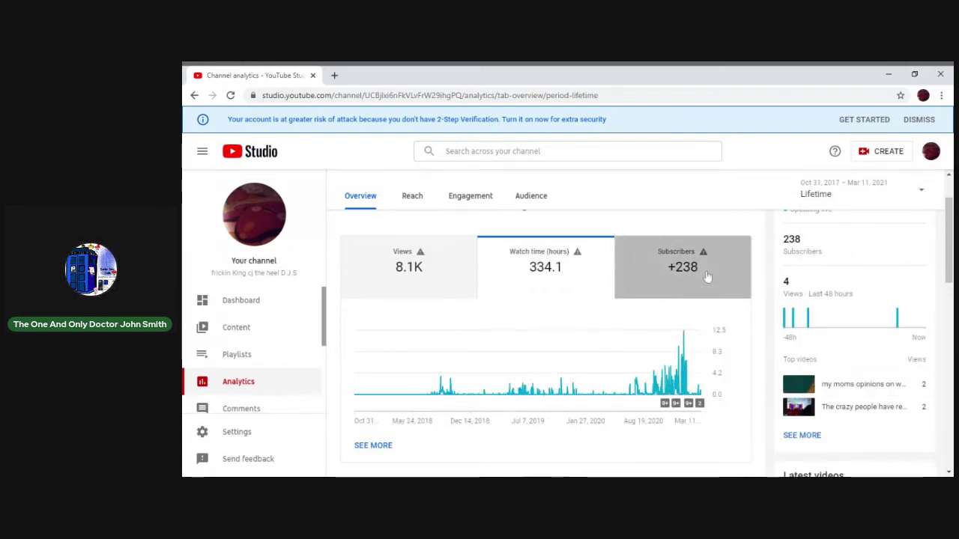
pyautogui.click(707, 277)
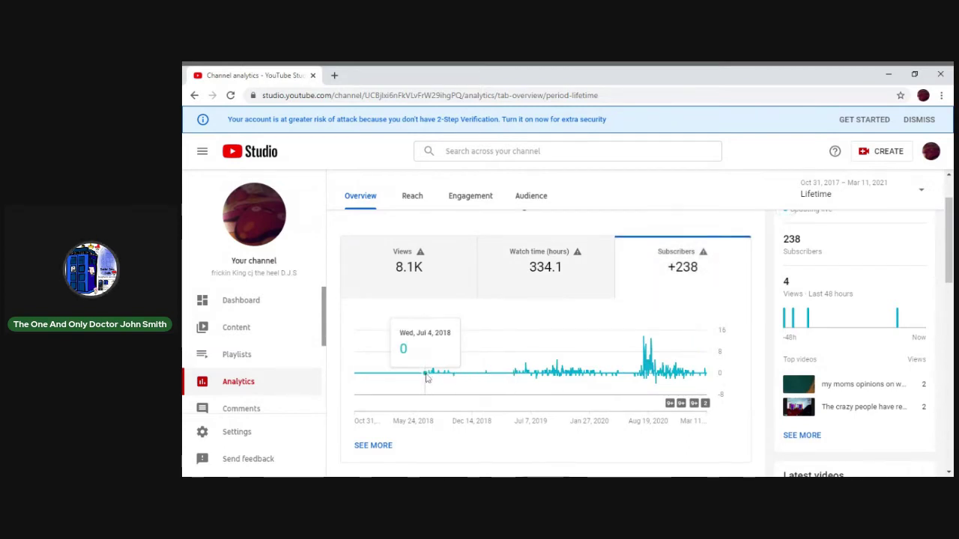
pyautogui.moveTo(431, 372)
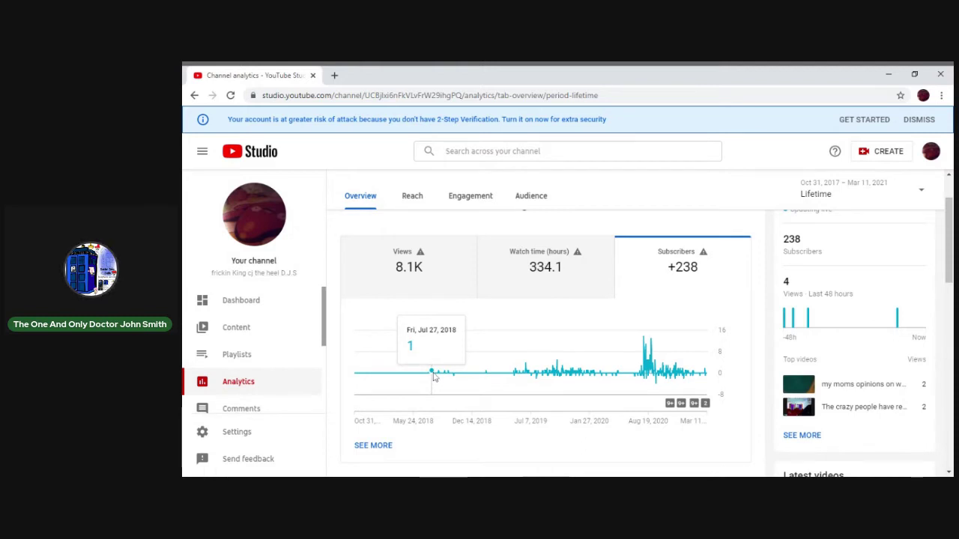
pyautogui.click(418, 292)
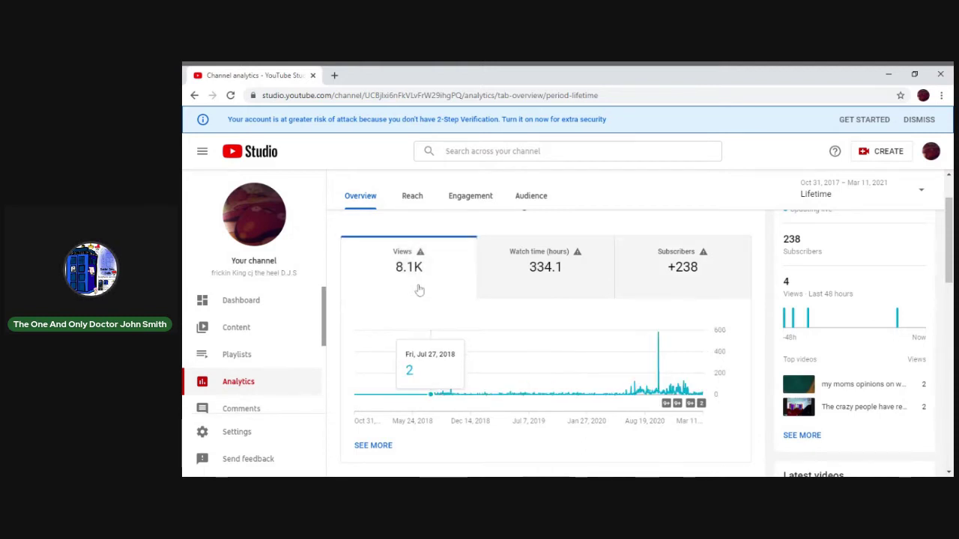
pyautogui.click(515, 283)
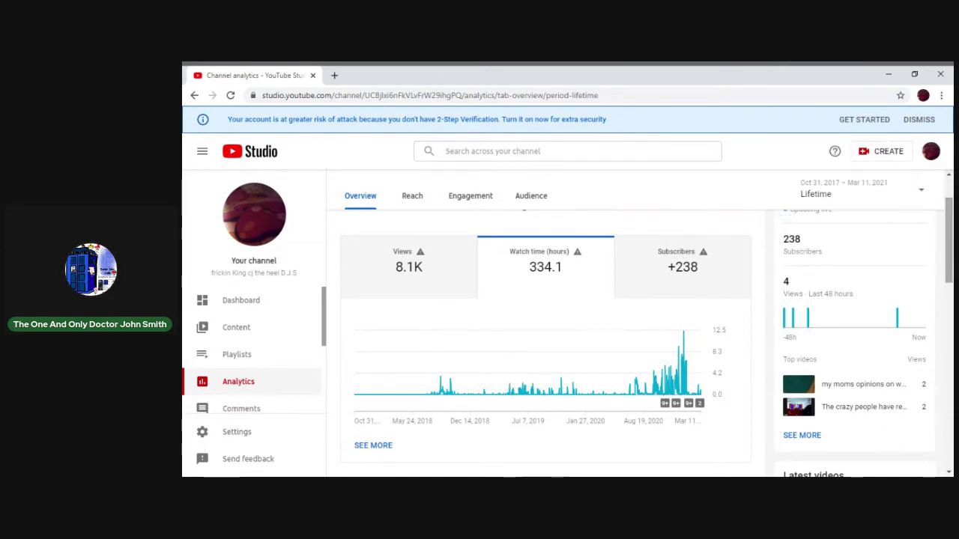
pyautogui.moveTo(948, 240); pyautogui.dragTo(950, 314)
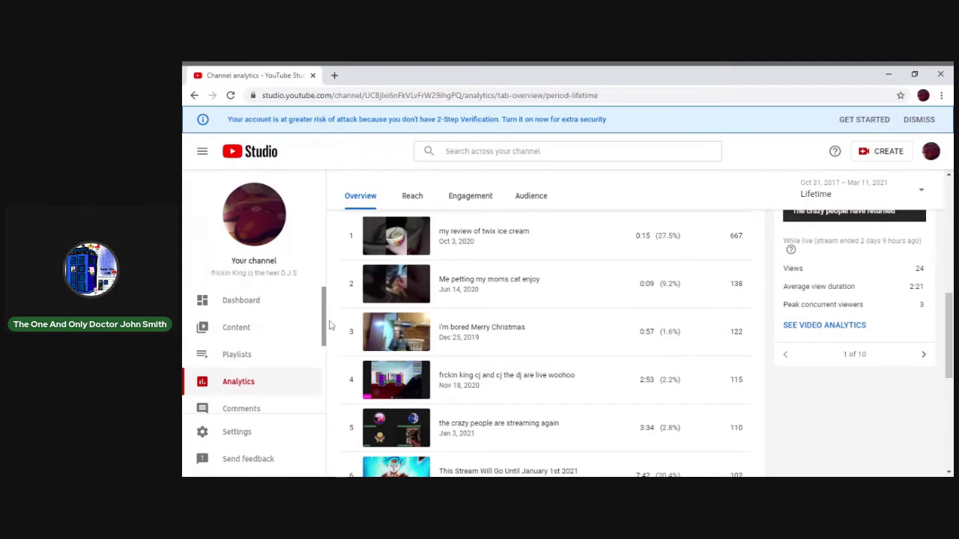
# Open the Customization layout page from the Studio sidebar and bring up the section types.
pyautogui.moveTo(324, 325); pyautogui.dragTo(325, 387)
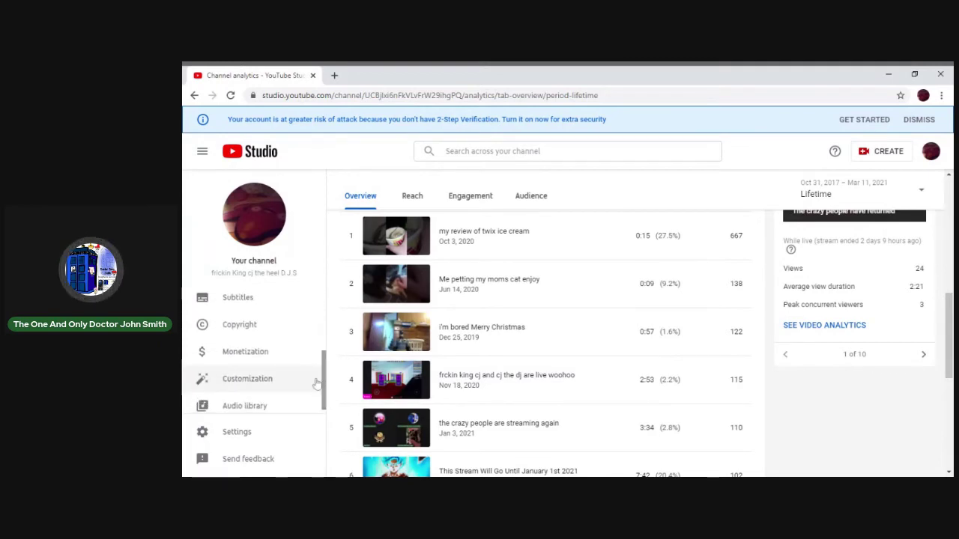
pyautogui.click(277, 377)
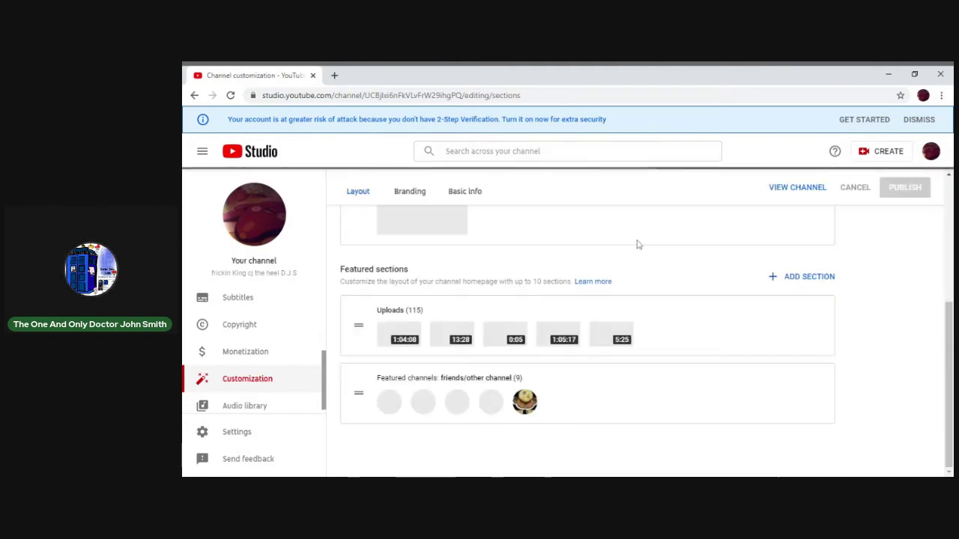
pyautogui.click(813, 279)
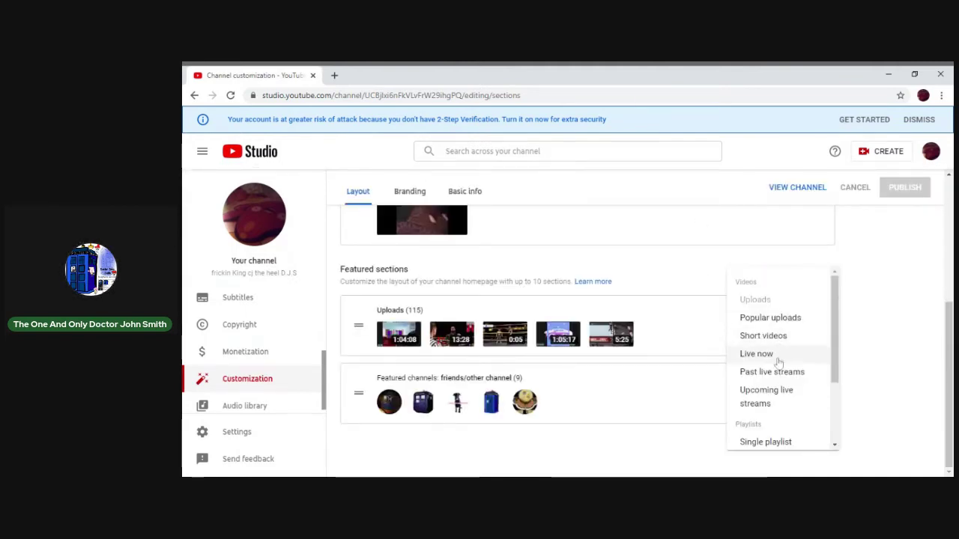
# Add a Subscriptions section, discard it unpublished, and reopen the section-type list.
pyautogui.moveTo(835, 333); pyautogui.dragTo(837, 400)
pyautogui.click(794, 417)
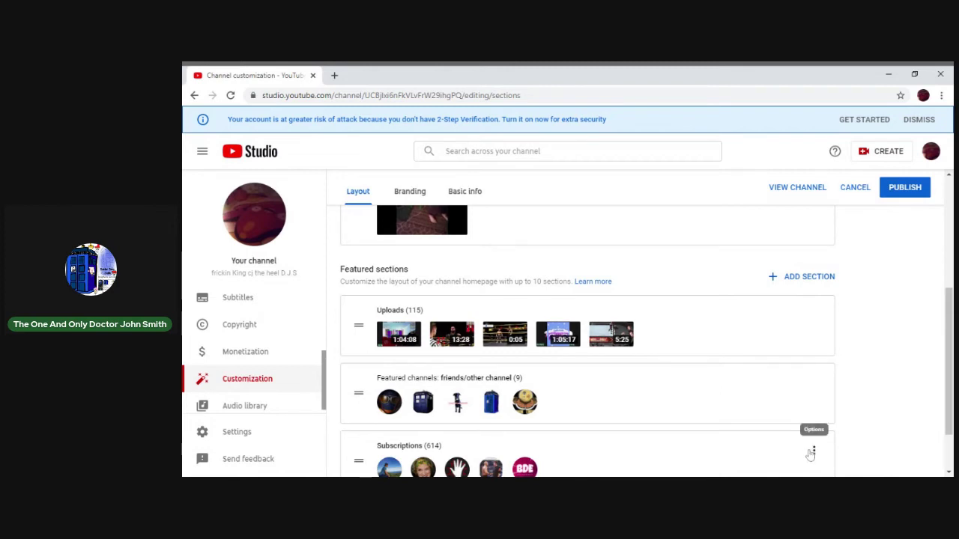
pyautogui.click(815, 279)
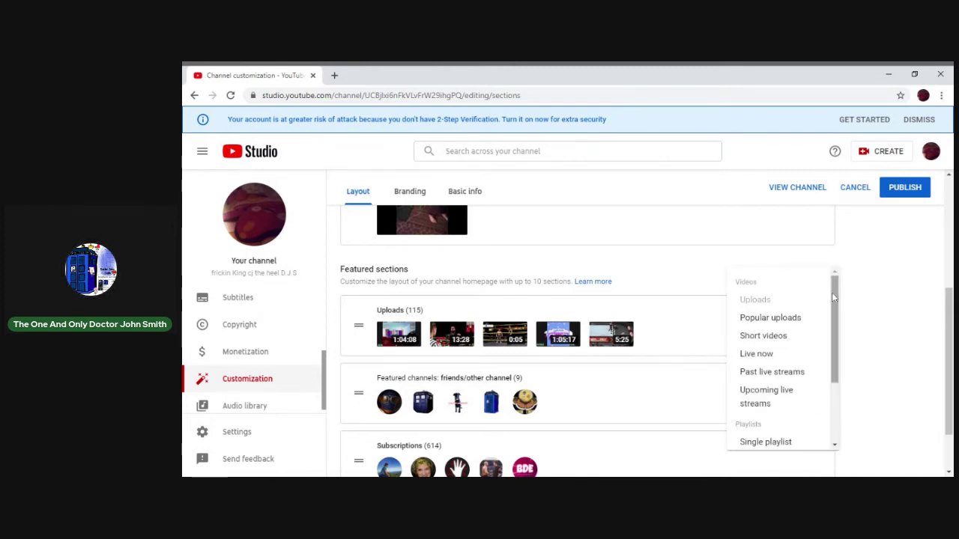
pyautogui.click(859, 192)
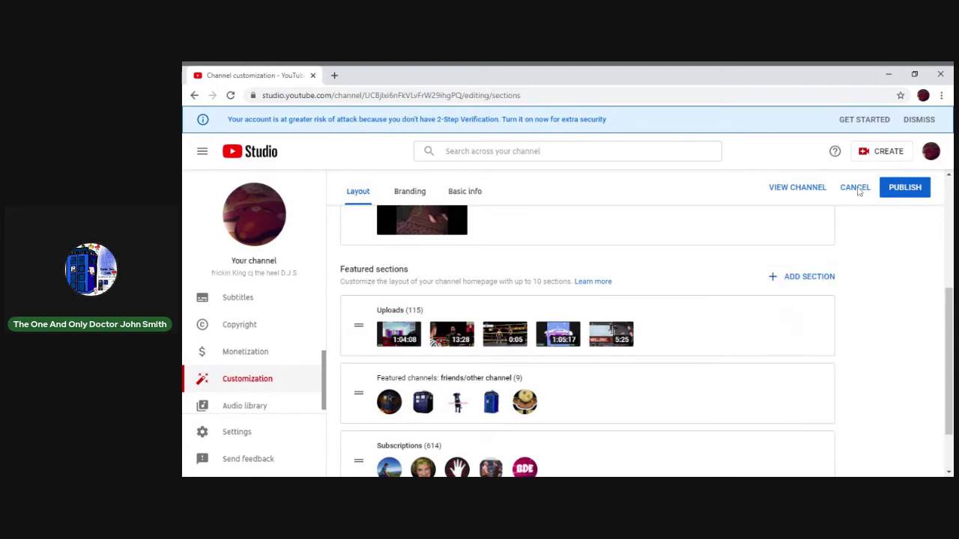
pyautogui.click(859, 192)
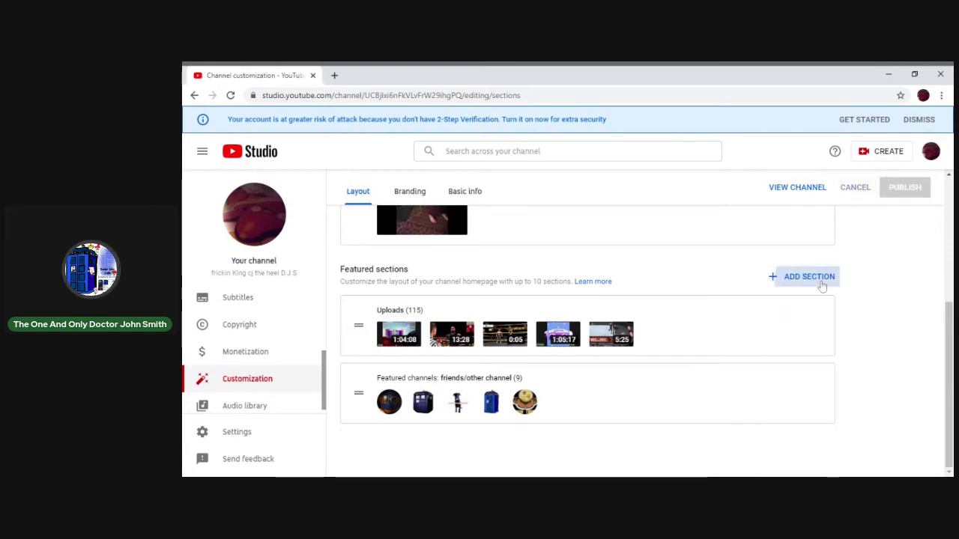
pyautogui.click(824, 284)
pyautogui.scroll(-3, 840, 333)
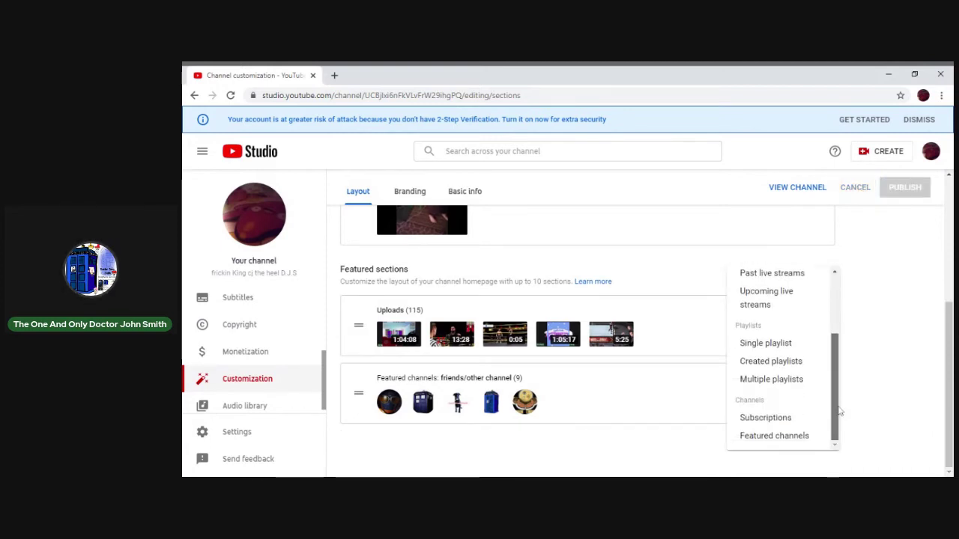
# Add a Featured channels section titled 'Go Sub To Doctor John Smith' and copy the channel URL.
pyautogui.click(800, 436)
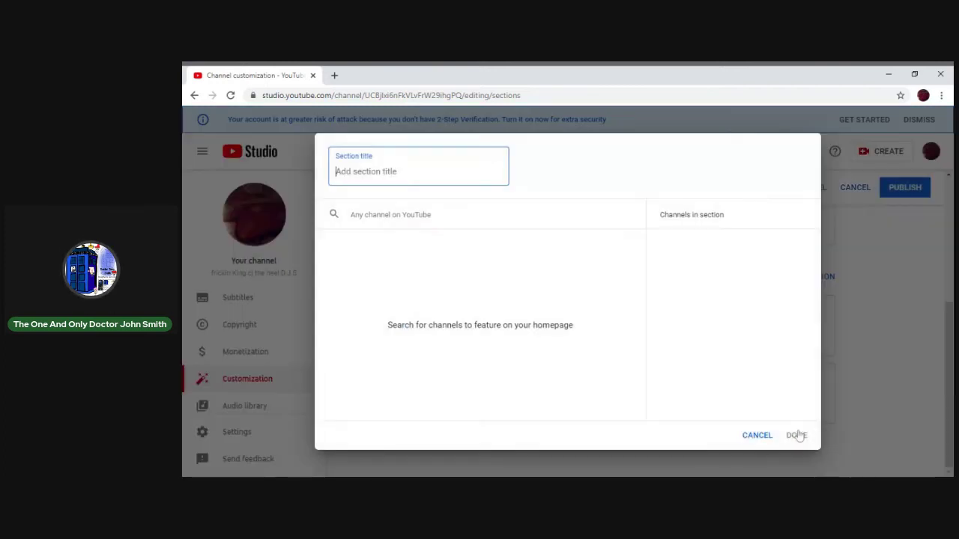
pyautogui.write('gO')
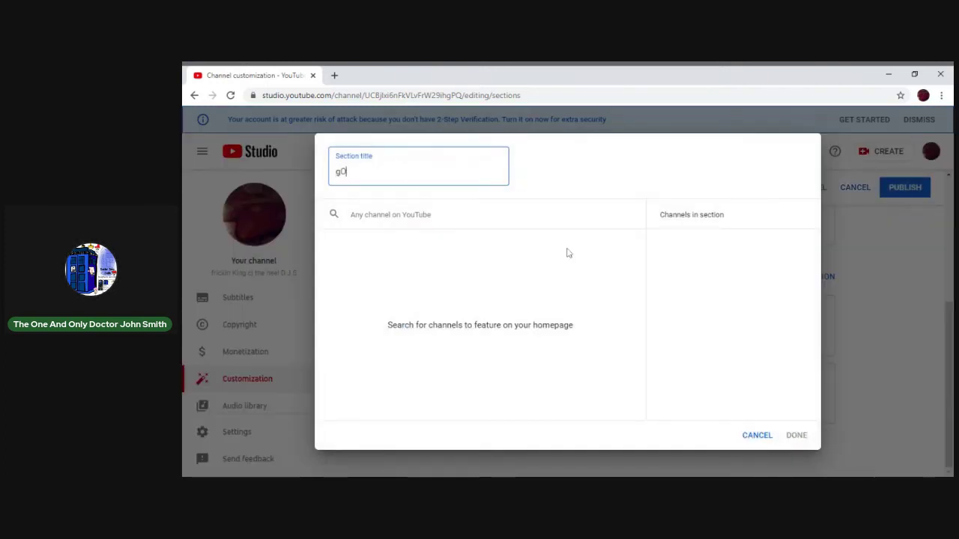
pyautogui.press('BackSpace')
pyautogui.press('BackSpace')
pyautogui.write('Go Sub To Do')
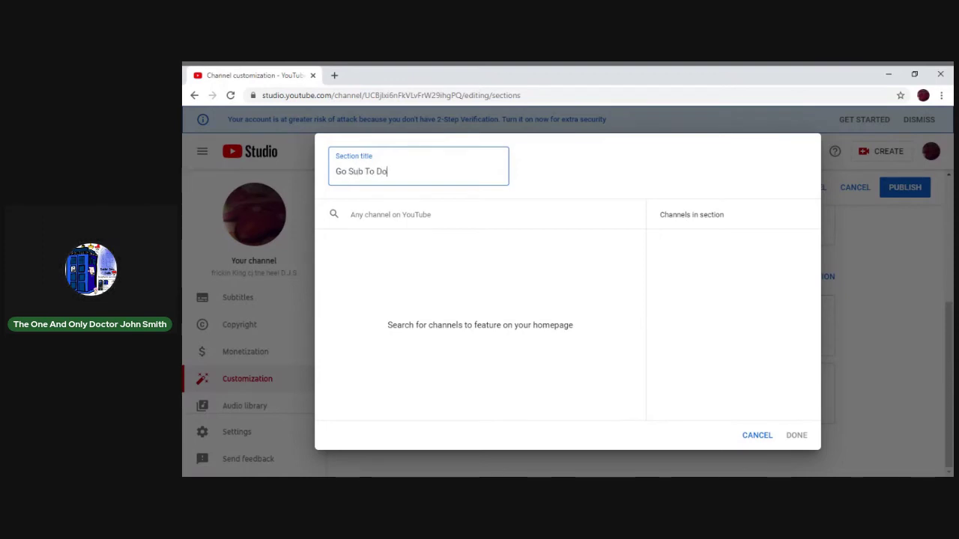
pyautogui.write('tor J')
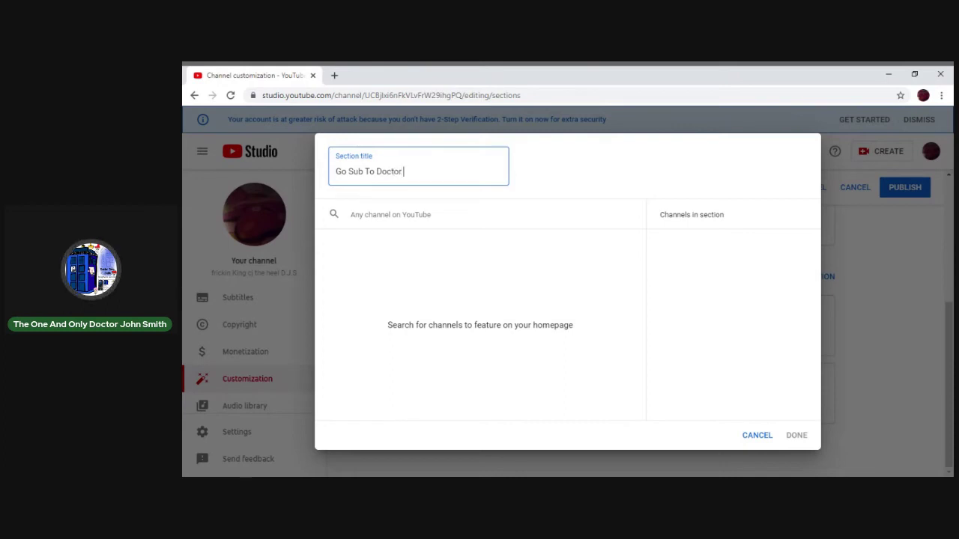
pyautogui.write('o')
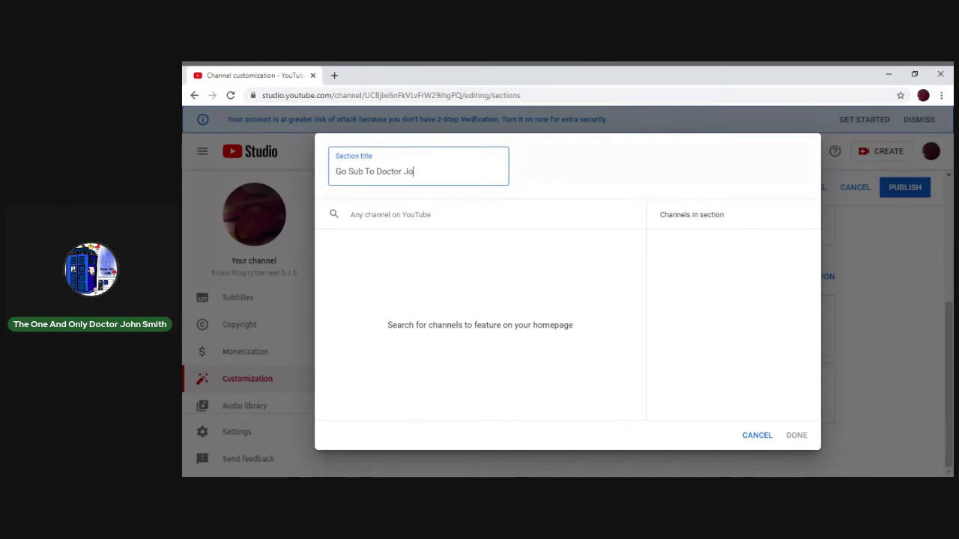
pyautogui.write('hn S')
pyautogui.press('BackSpace')
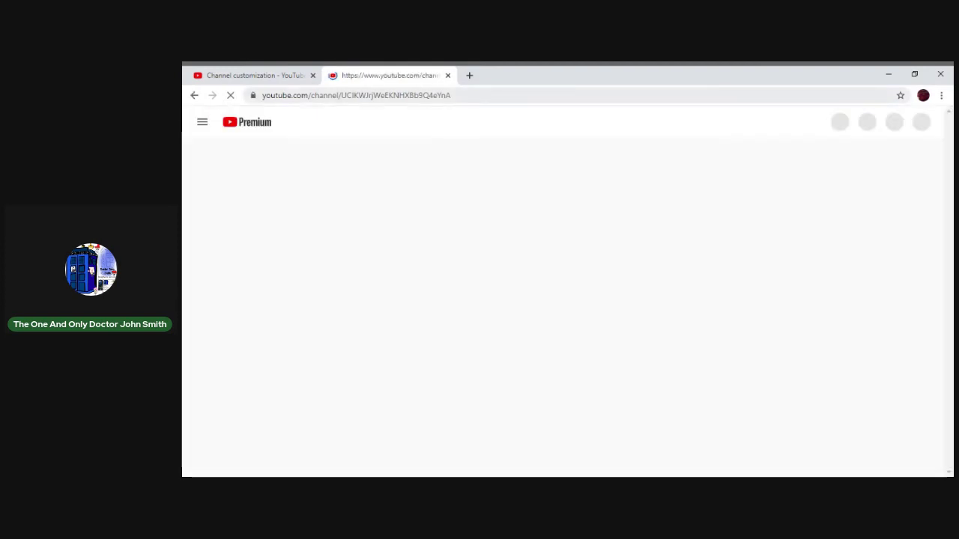
pyautogui.hotkey('ctrl', 'l')
# Add the first channel to the section by pasting its copied URL into the search.
pyautogui.click(255, 75)
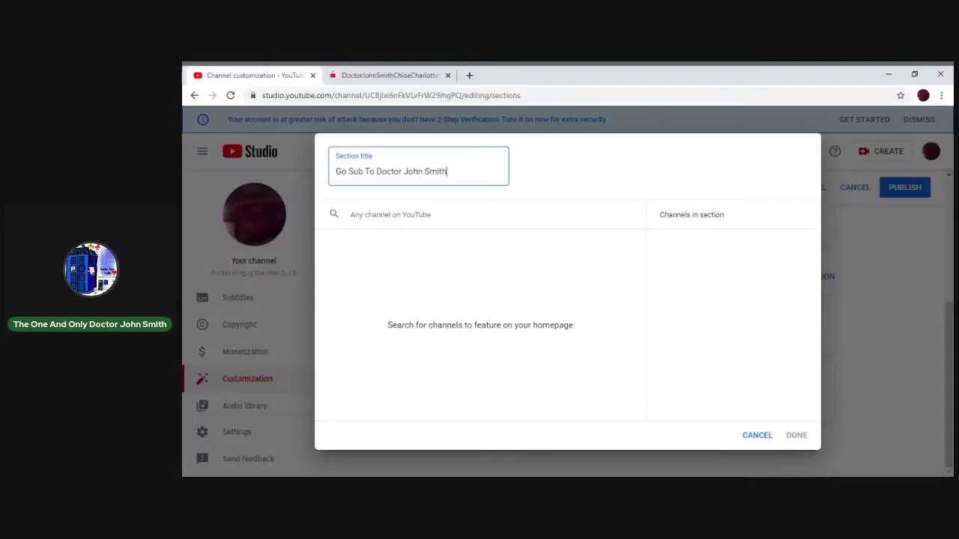
pyautogui.press('Tab')
pyautogui.write('https://www.youtube.com/channel/UCIKWJrjWeEKNHXBb9Q4eYnA')
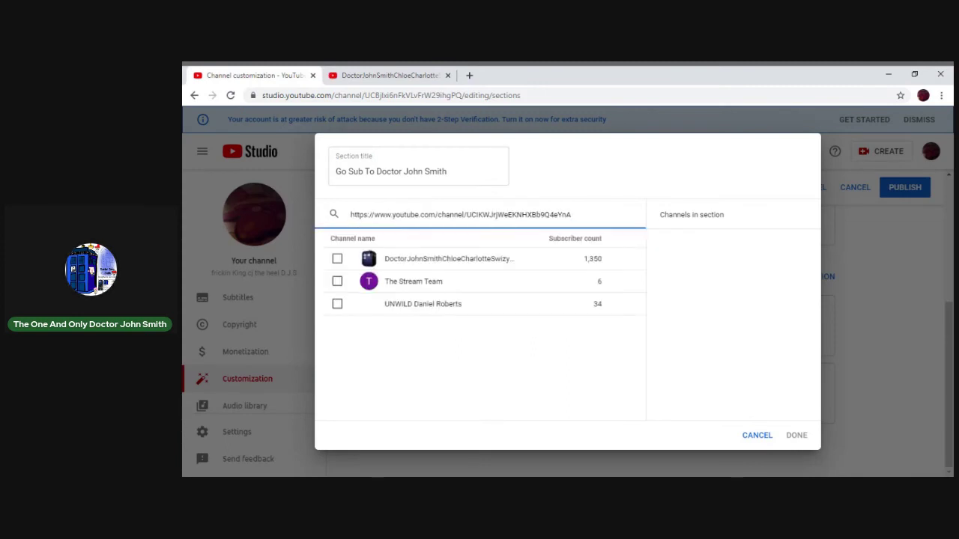
pyautogui.click(337, 258)
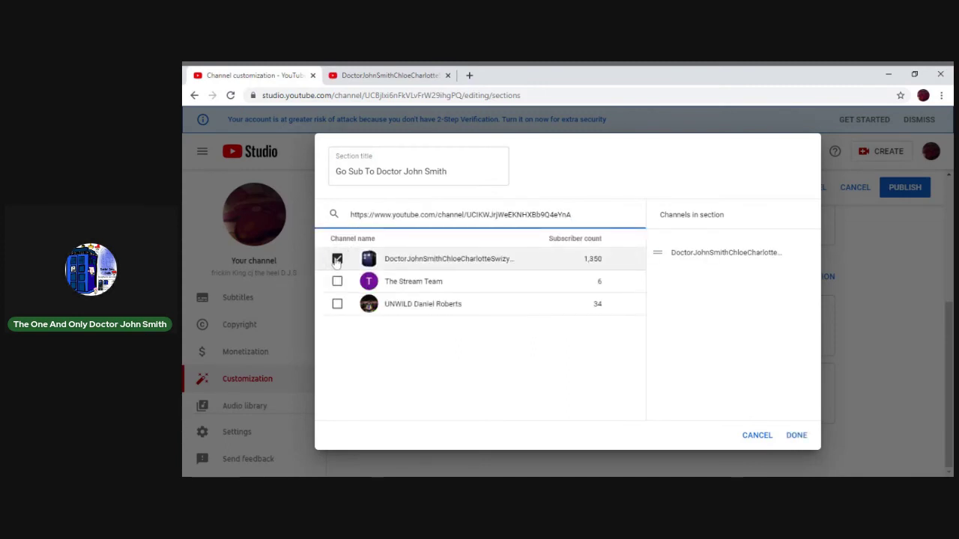
# Add Doctor Rusty Who as the second channel via its URL and finish the section.
pyautogui.click(425, 73)
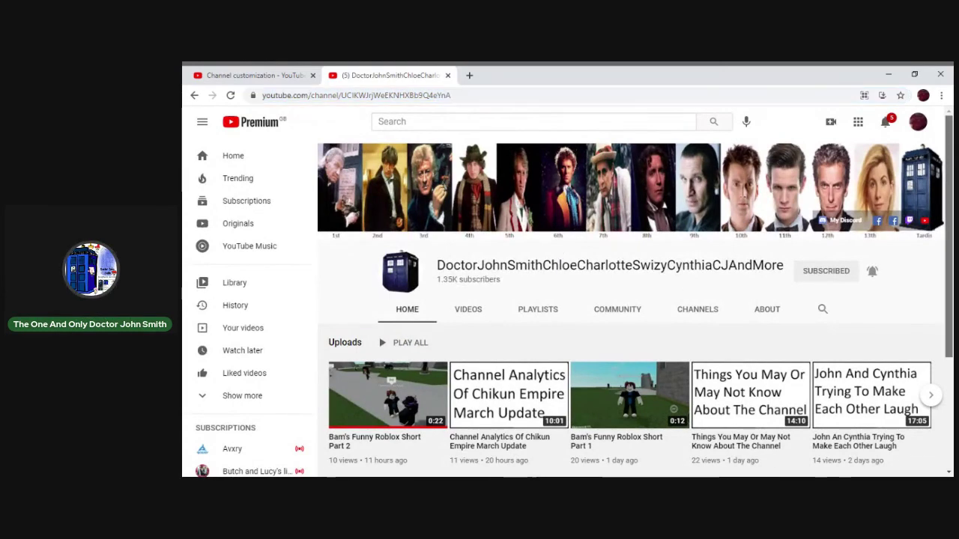
pyautogui.scroll(-3, 862, 255)
pyautogui.click(390, 382)
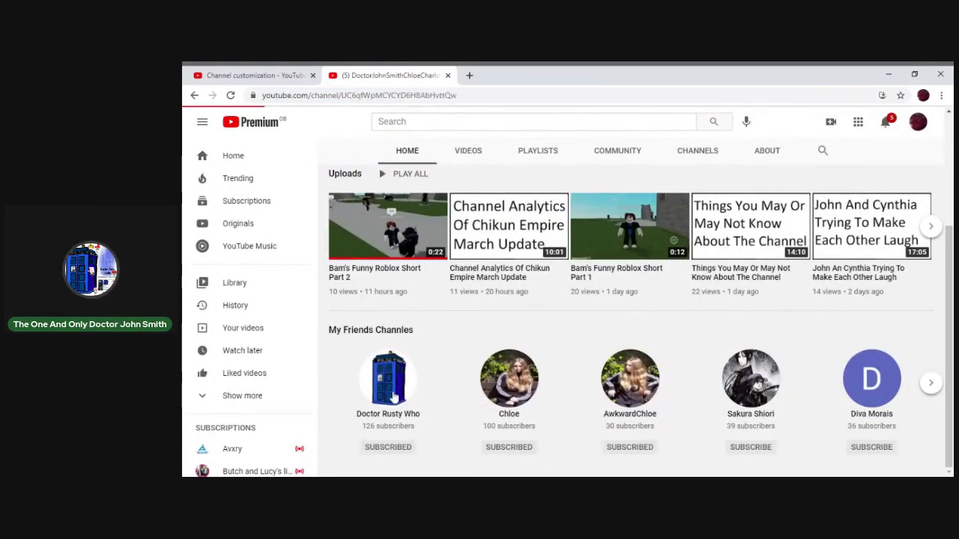
pyautogui.click(360, 95)
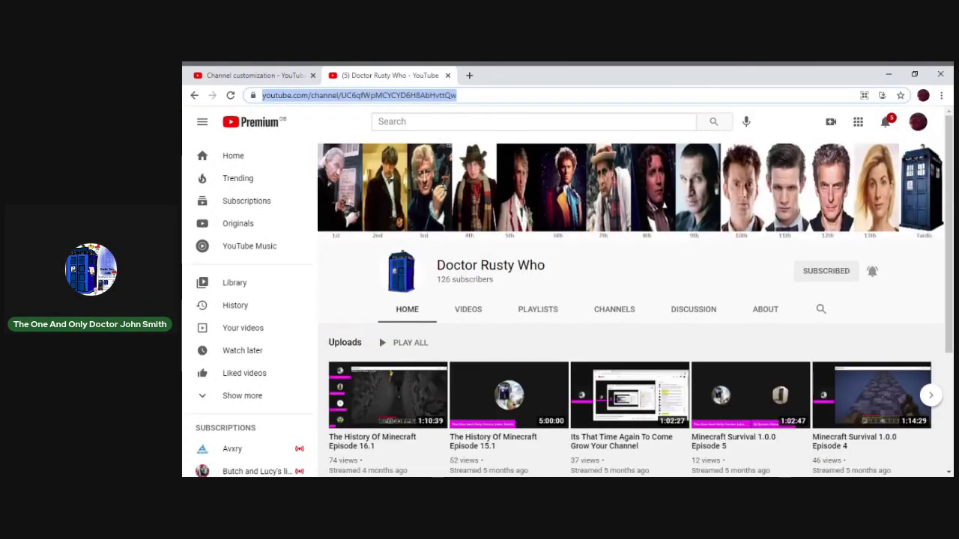
pyautogui.click(211, 69)
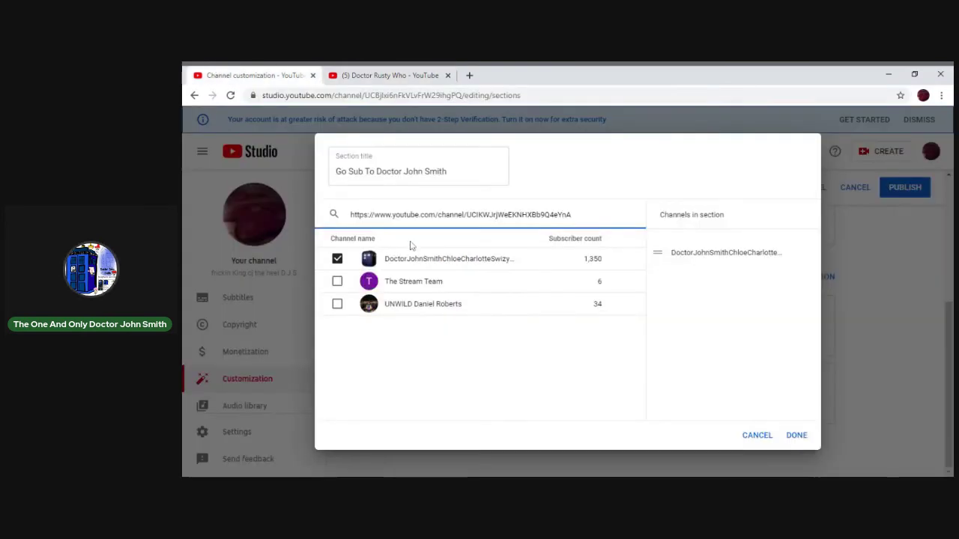
pyautogui.hotkey('ctrl', 'a')
pyautogui.write('https://www.youtube.com/channel/UC6qfWpMCYCYD6H8AbHvttQw')
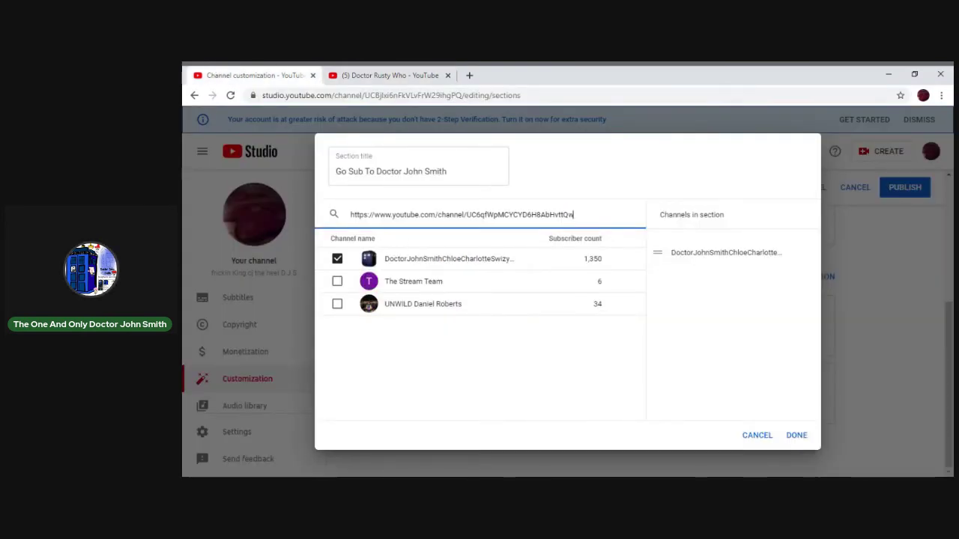
pyautogui.click(336, 260)
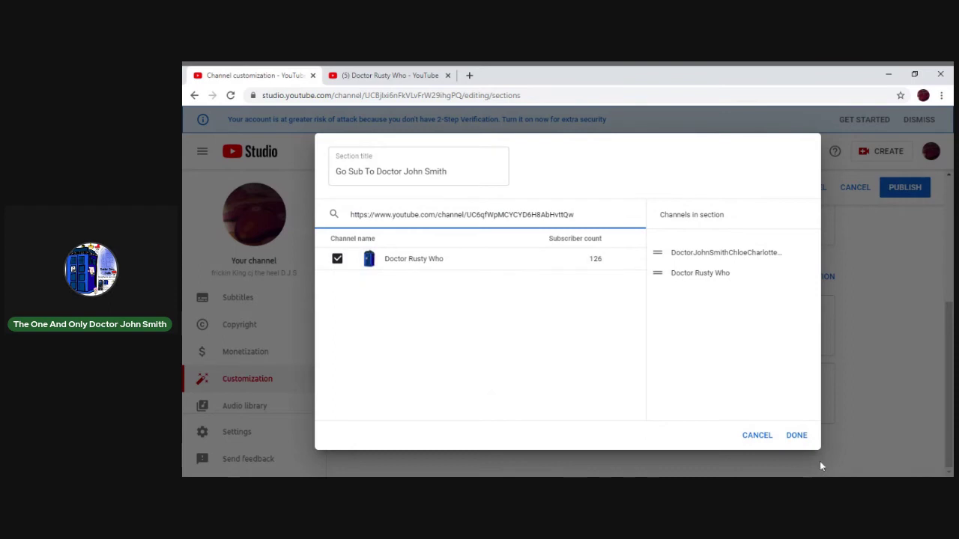
pyautogui.click(798, 436)
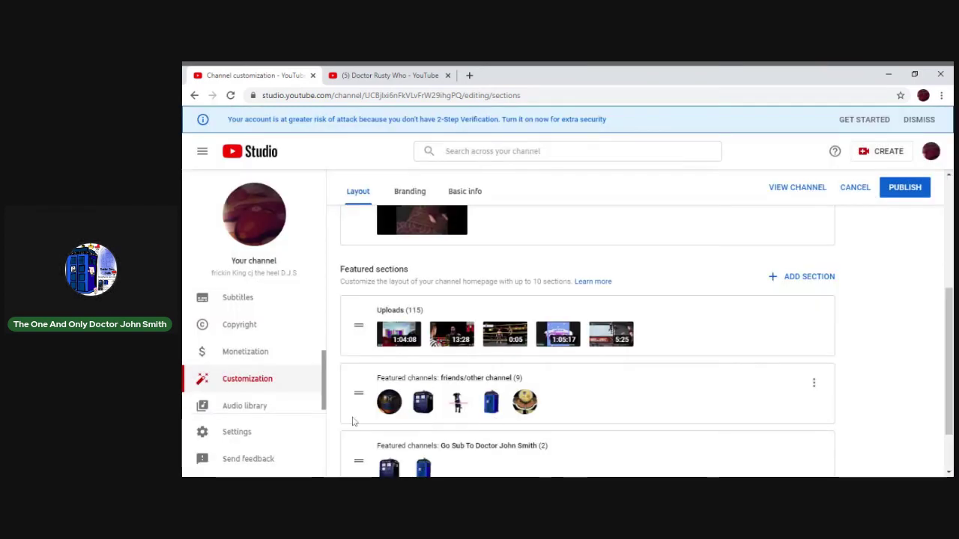
pyautogui.moveTo(359, 458)
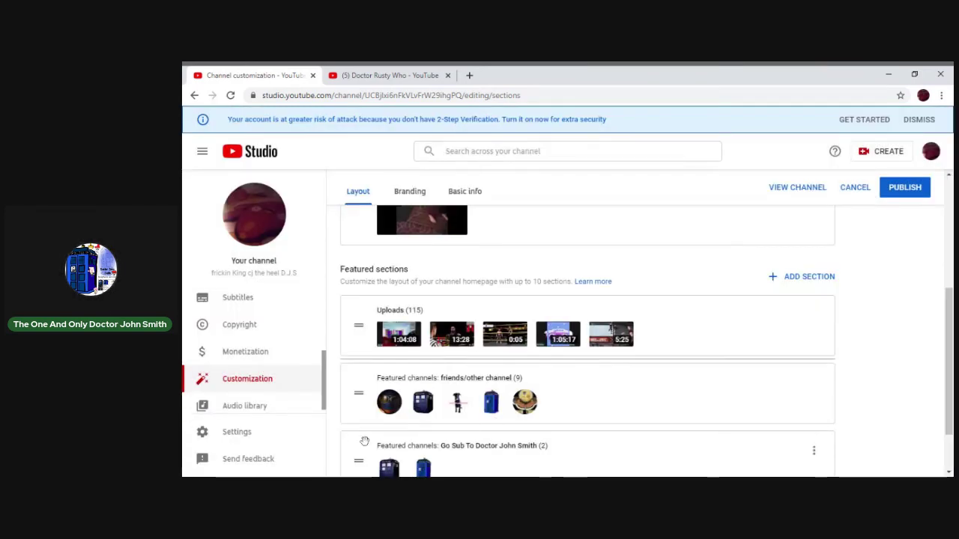
# Move 'Go Sub To Doctor John Smith' above friends/other channel, publish, and view the channel.
pyautogui.moveTo(358, 461); pyautogui.dragTo(358, 394)
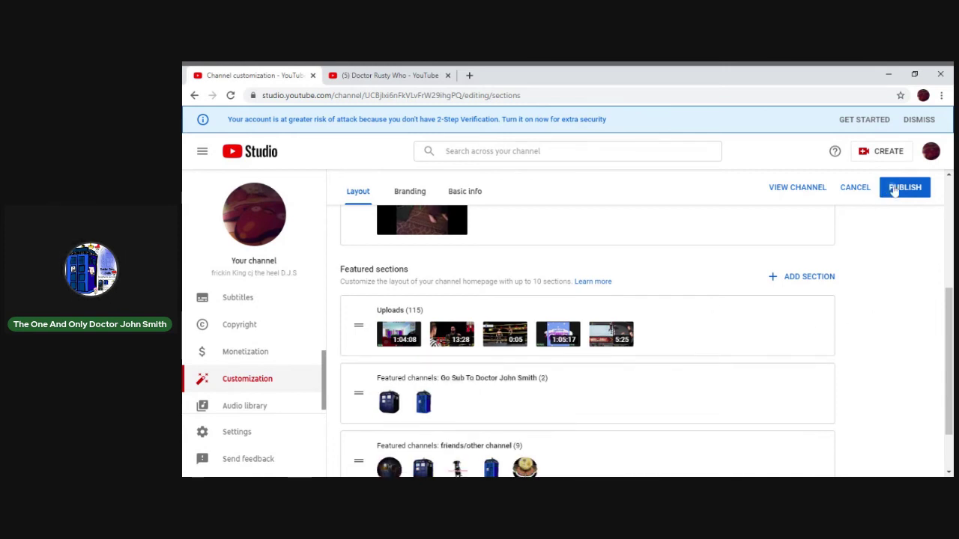
pyautogui.click(894, 192)
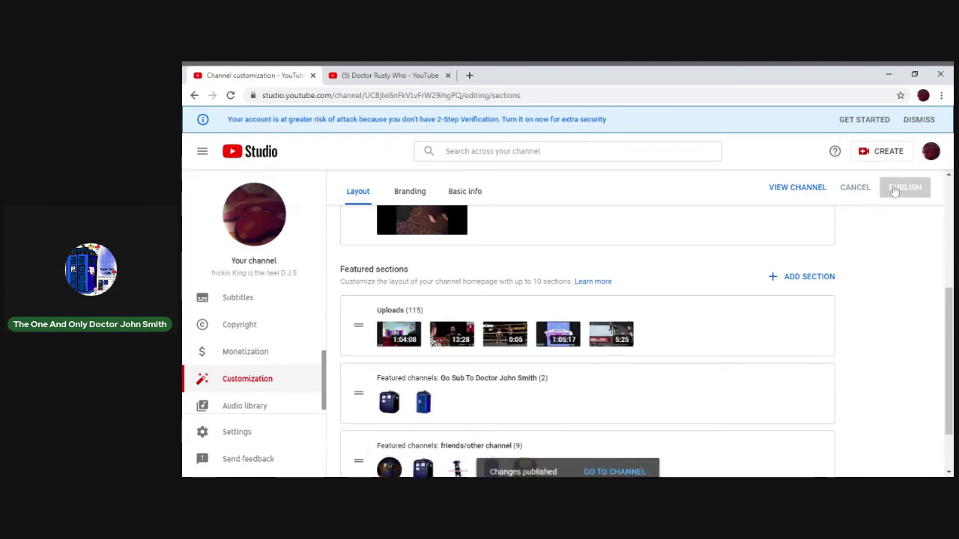
pyautogui.click(611, 464)
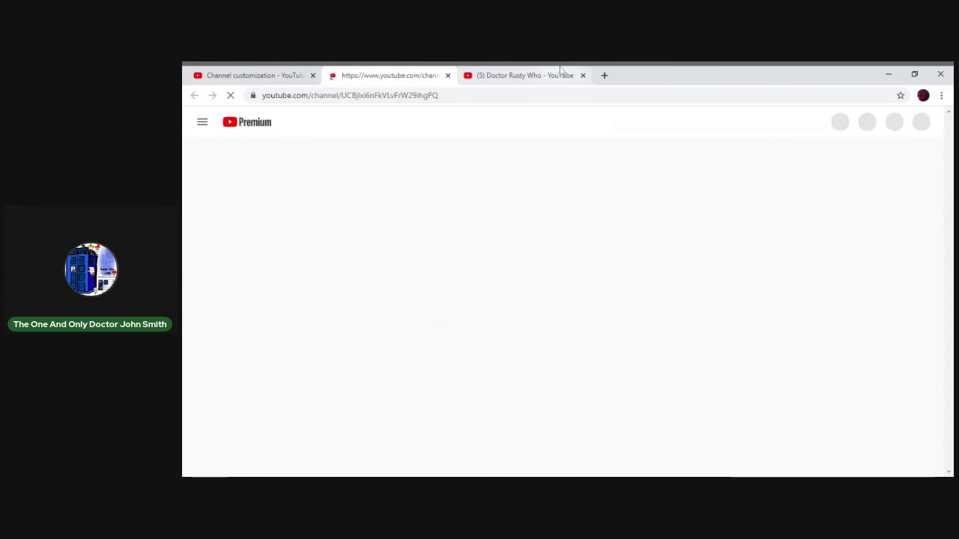
# Close the Doctor Rusty Who tab, check the live channel page, then close it.
pyautogui.click(583, 76)
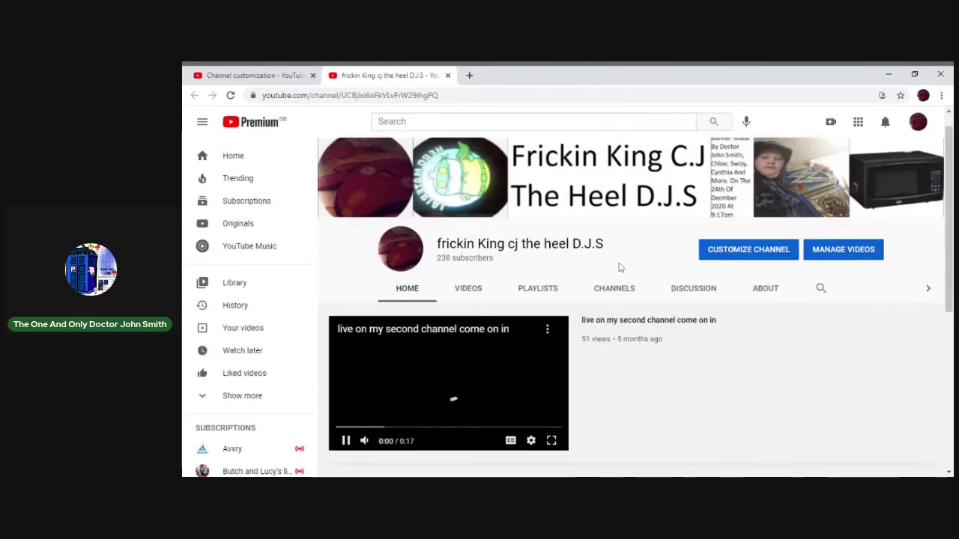
pyautogui.scroll(-3, 619, 267)
pyautogui.scroll(-2, 619, 267)
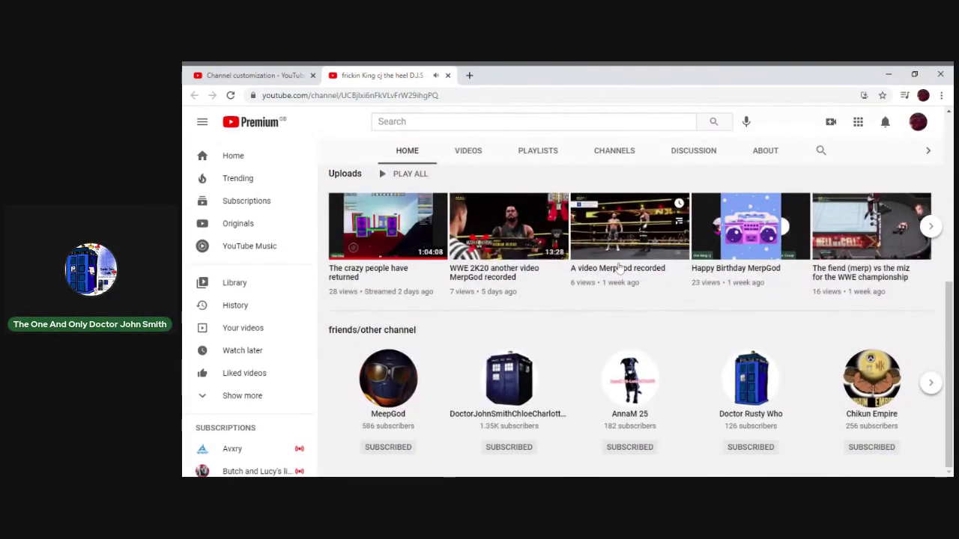
pyautogui.scroll(2, 618, 267)
pyautogui.scroll(3, 620, 268)
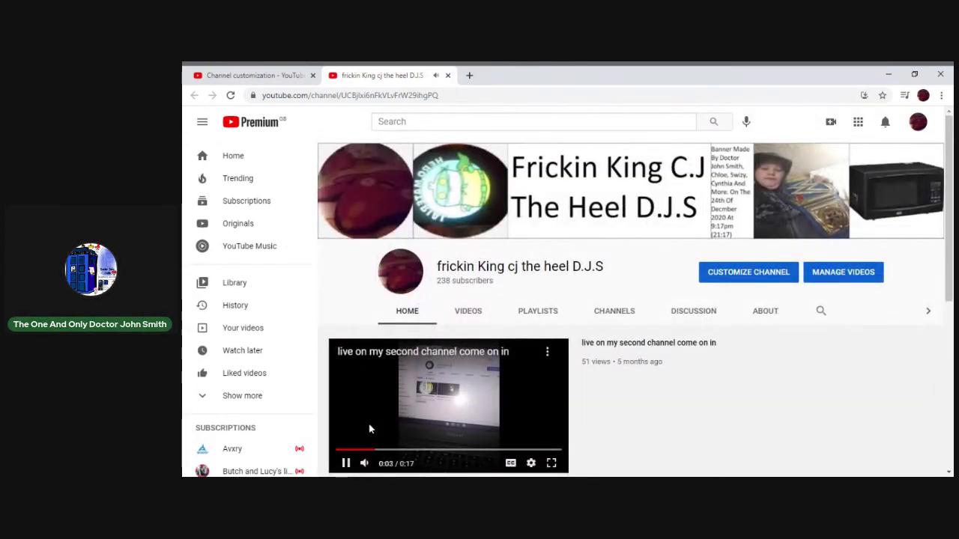
pyautogui.click(448, 75)
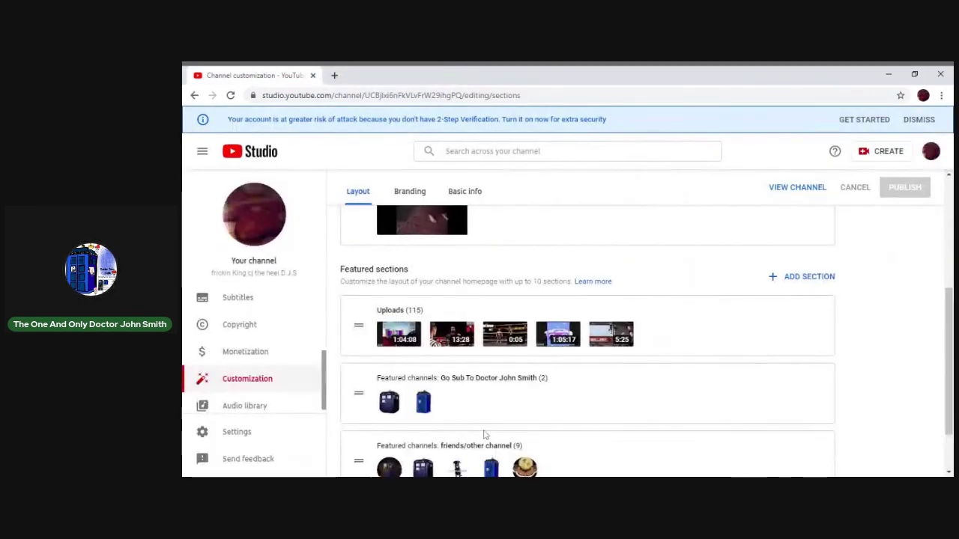